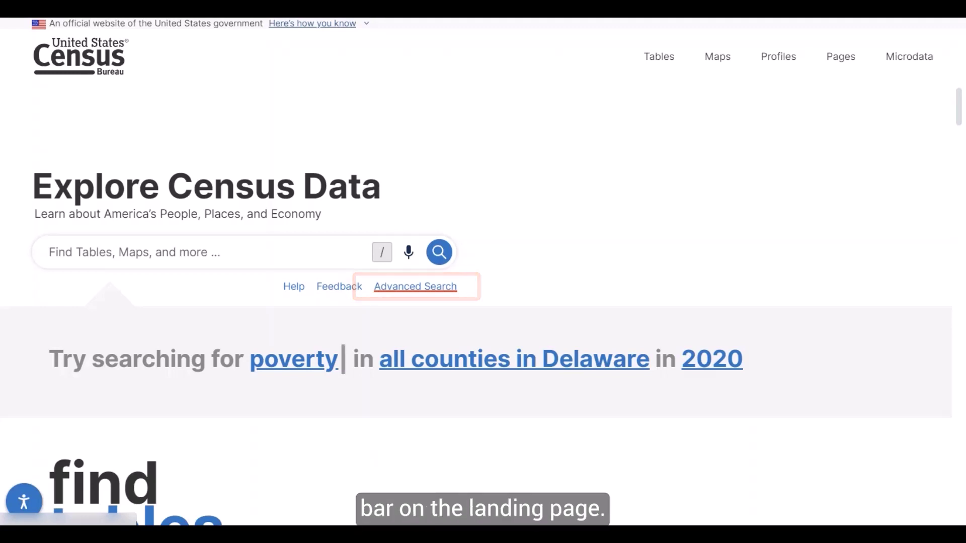
Start an advanced search and add a place-level geography filter for All Places within Utah.
{"action": "left_click", "coordinate": [415, 286]}
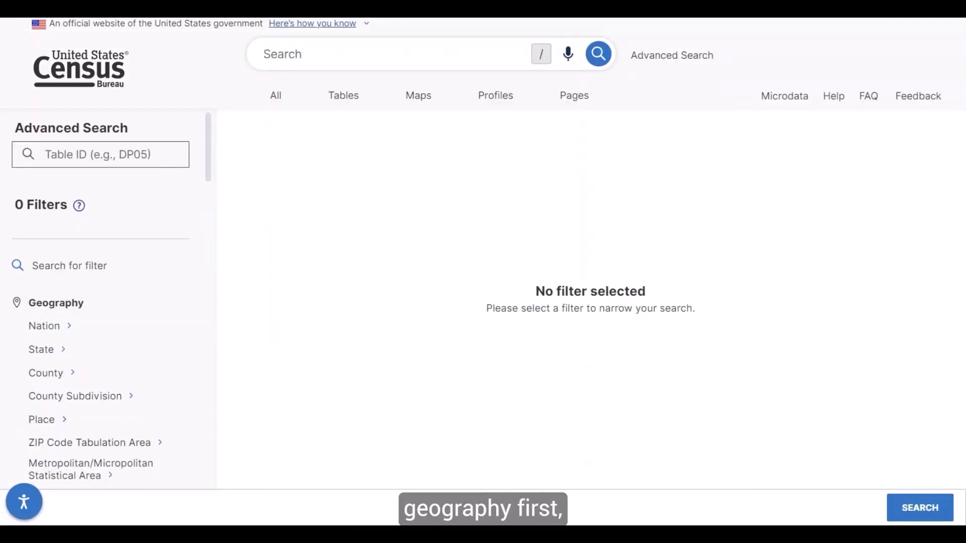
{"action": "scroll", "coordinate": [101, 259], "scroll_direction": "down", "scroll_amount": 3}
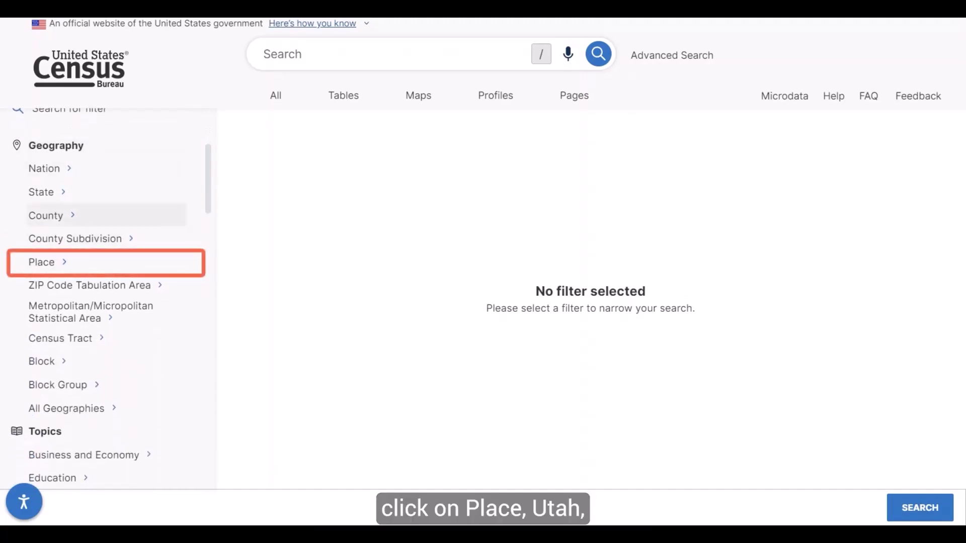
{"action": "left_click", "coordinate": [44, 262]}
{"action": "scroll", "coordinate": [503, 327], "scroll_direction": "down", "scroll_amount": 20}
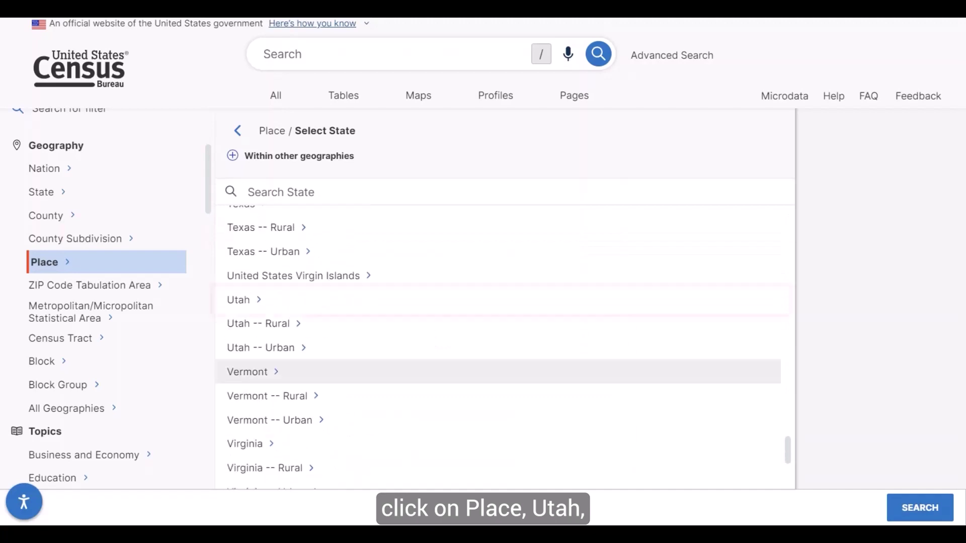
{"action": "left_click", "coordinate": [238, 300]}
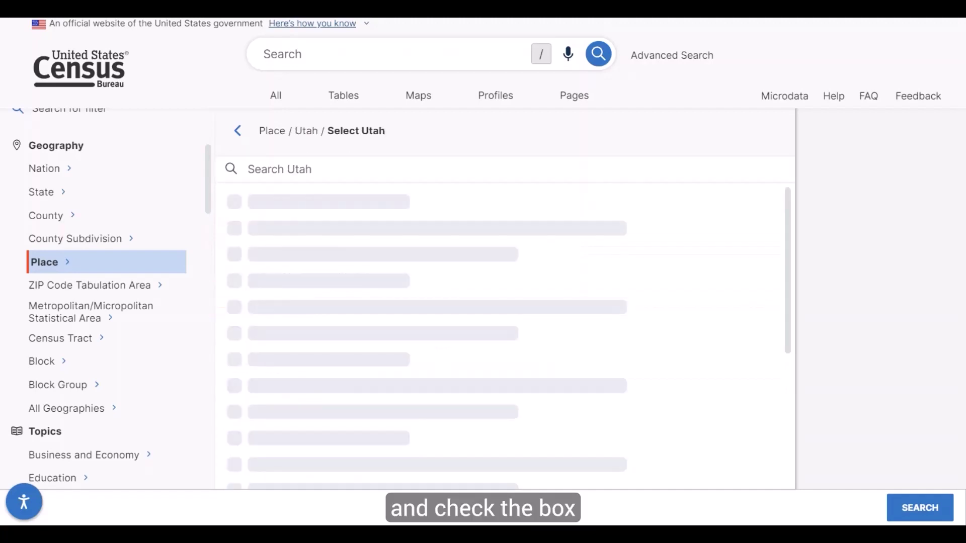
{"action": "left_click", "coordinate": [233, 246]}
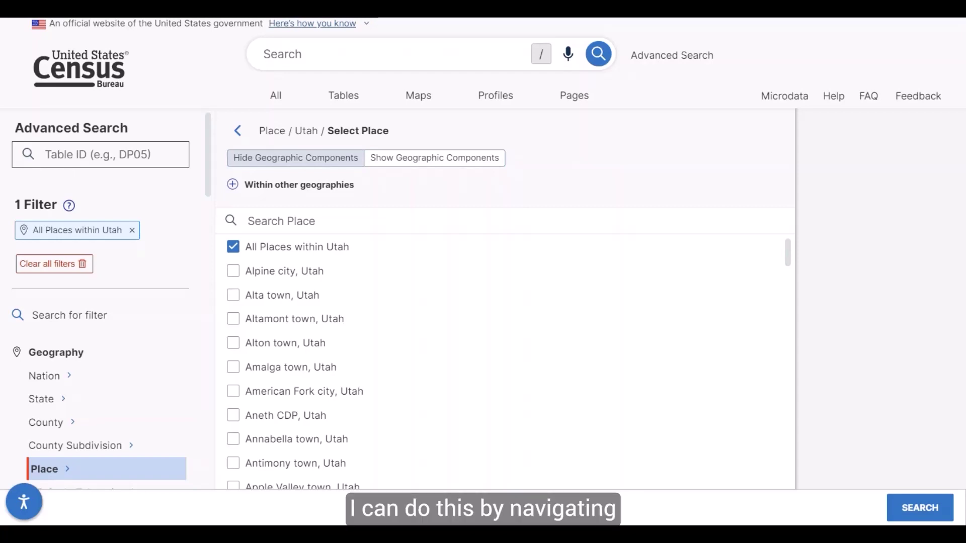
Add the Decennial Census survey filter for Detailed Demographic and Housing Characteristics File A.
{"action": "scroll", "coordinate": [105, 299], "scroll_direction": "down", "scroll_amount": 9}
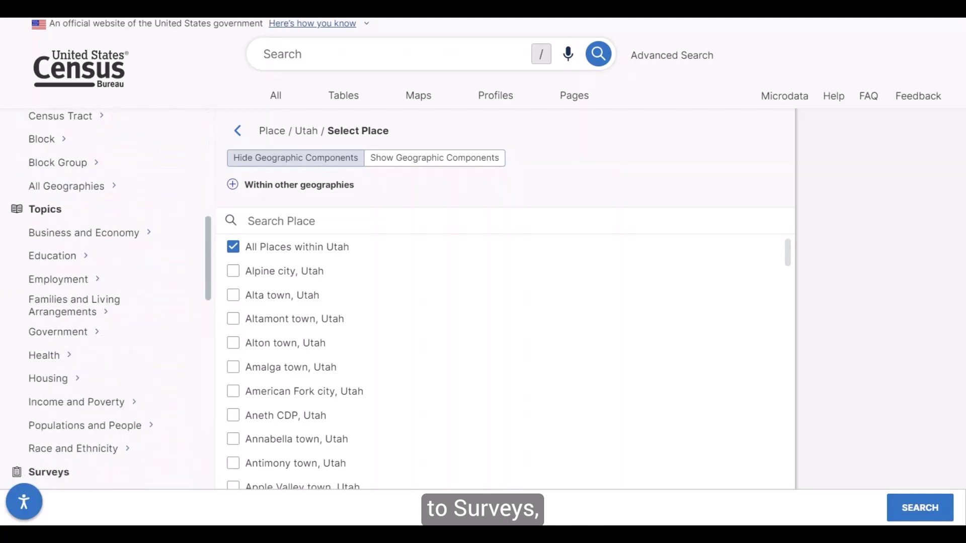
{"action": "scroll", "coordinate": [106, 298], "scroll_direction": "down", "scroll_amount": 2}
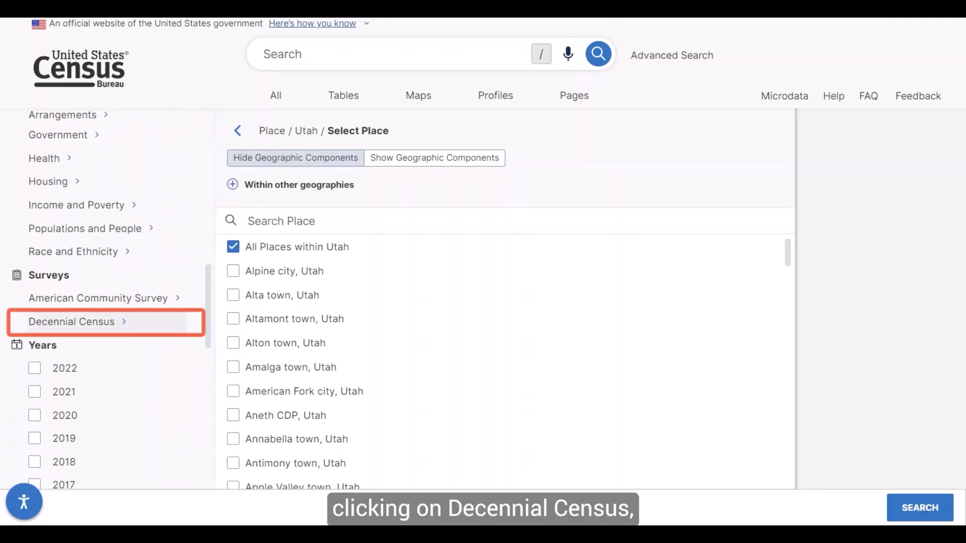
{"action": "left_click", "coordinate": [71, 322]}
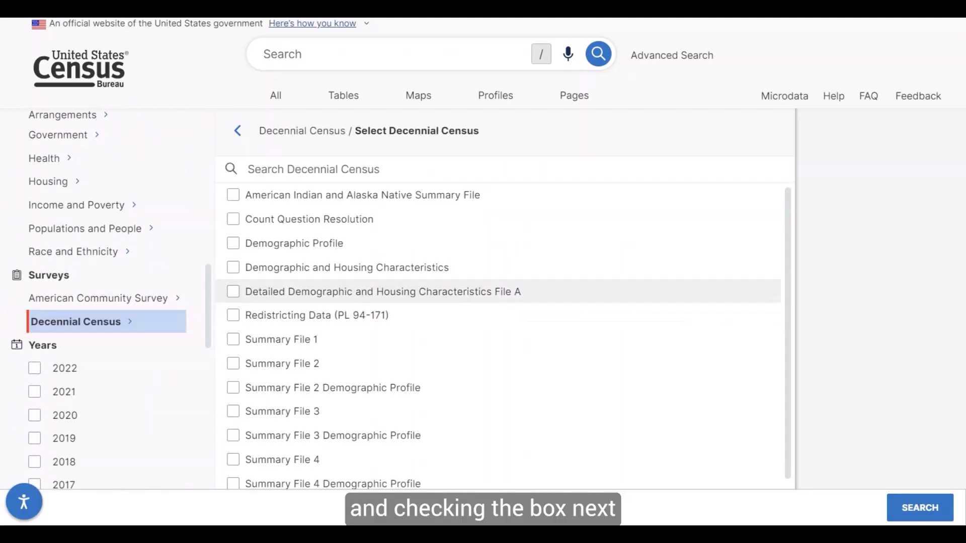
{"action": "left_click", "coordinate": [233, 291]}
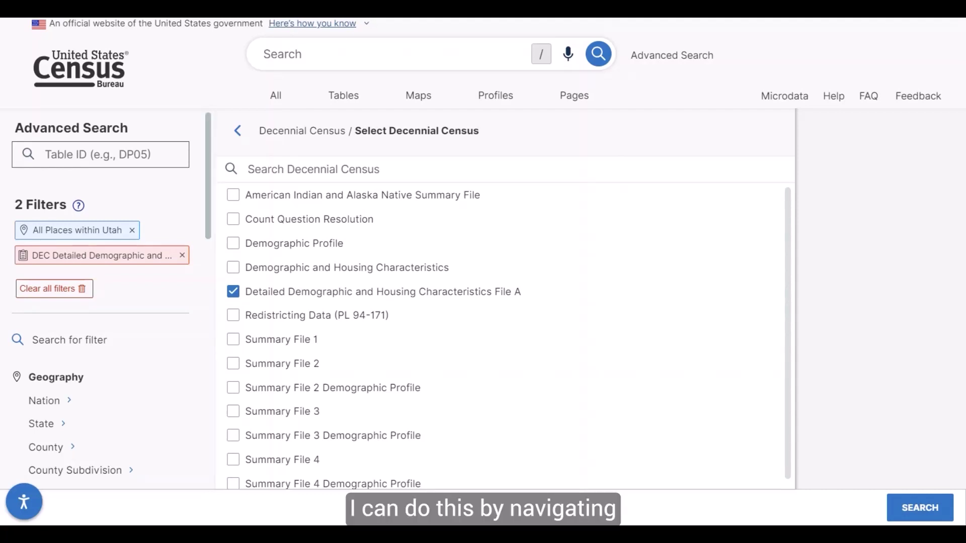
Open the Native Hawaiian and Other Pacific Islander options within the Race and Ethnicity topic.
{"action": "scroll", "coordinate": [101, 297], "scroll_direction": "down", "scroll_amount": 2}
{"action": "scroll", "coordinate": [109, 296], "scroll_direction": "down", "scroll_amount": 7}
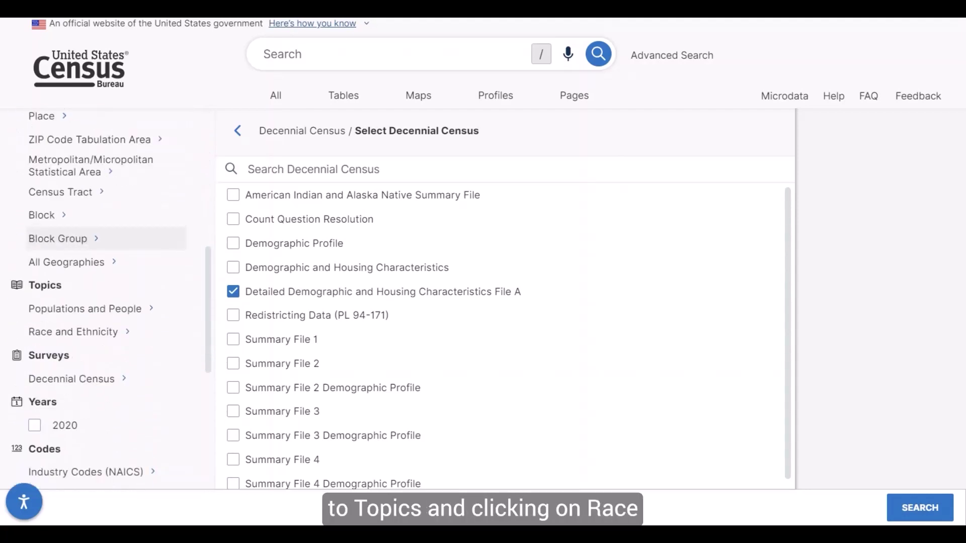
{"action": "left_click", "coordinate": [74, 317]}
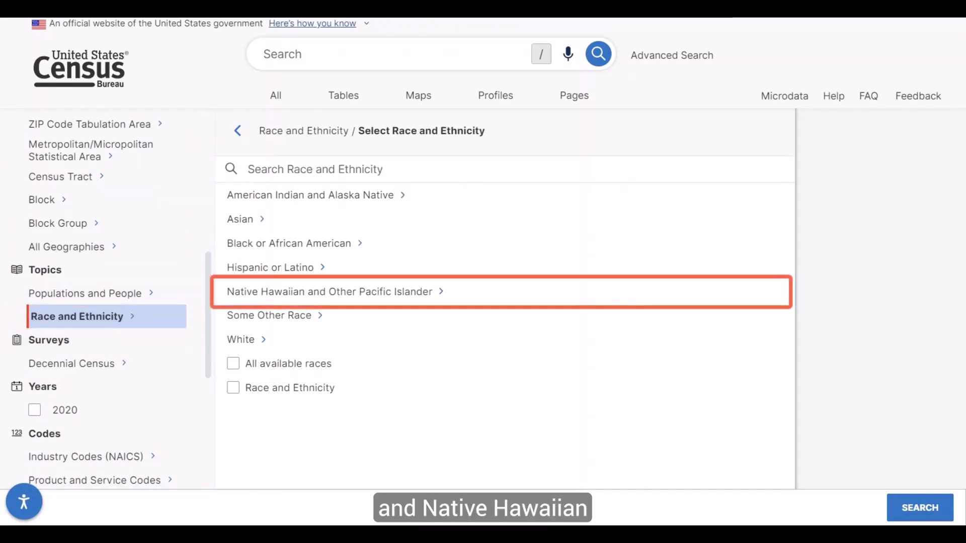
{"action": "left_click", "coordinate": [329, 292]}
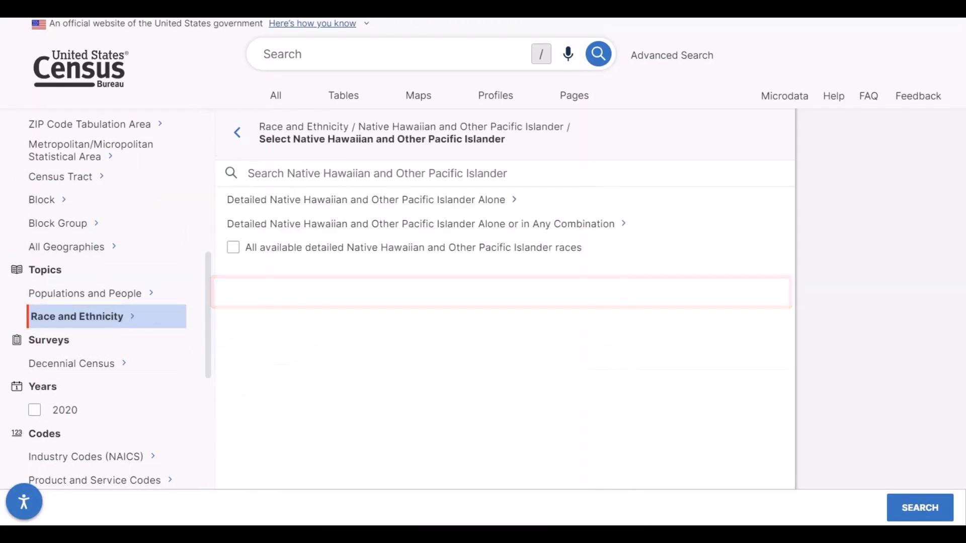
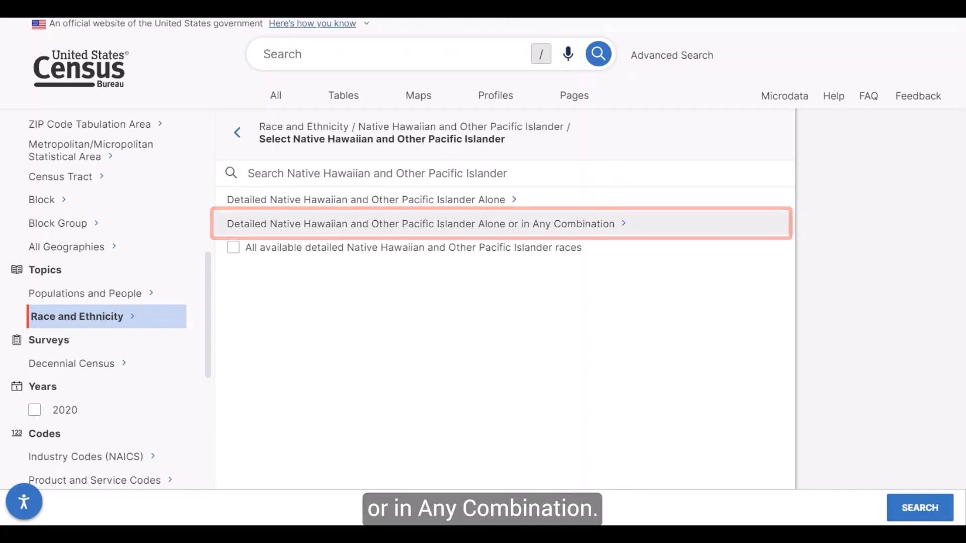
Add the Samoan alone or in any combination filter from the detailed Polynesian alone-or-in-any-combination groups and run the search.
{"action": "left_click", "coordinate": [421, 227]}
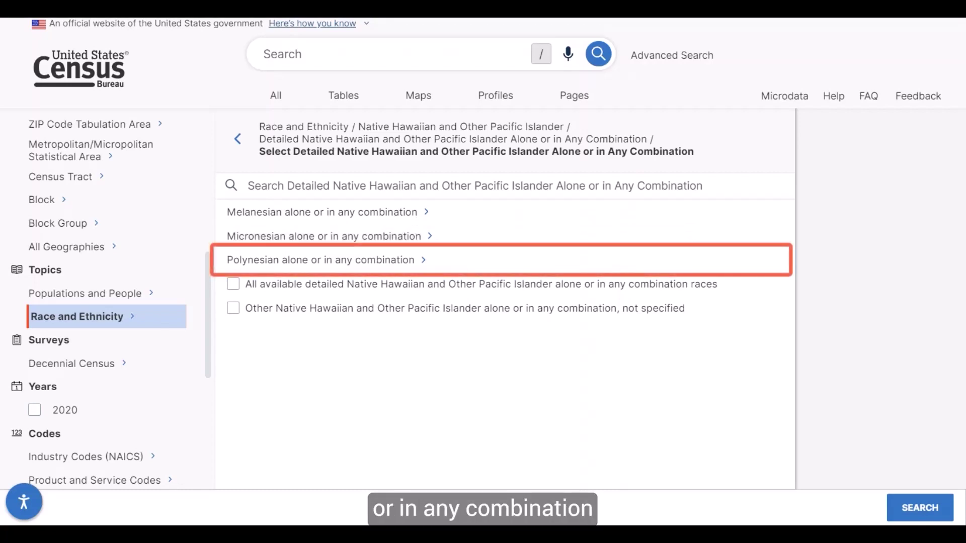
{"action": "left_click", "coordinate": [322, 260]}
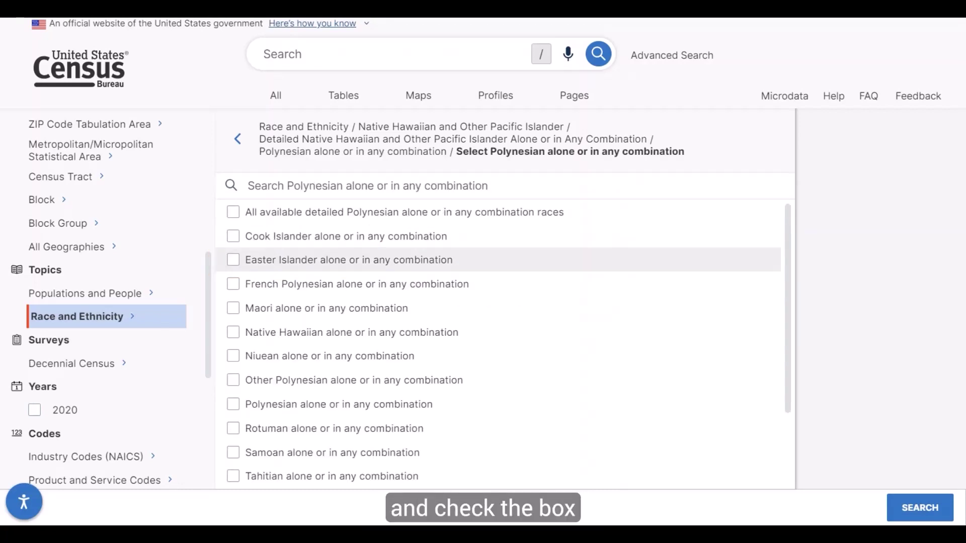
{"action": "scroll", "coordinate": [352, 312], "scroll_direction": "down", "scroll_amount": 3}
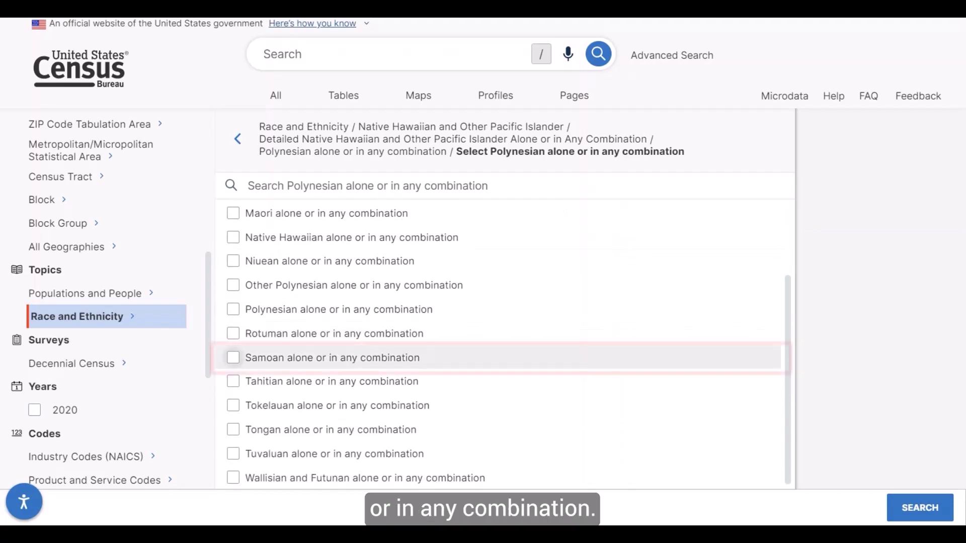
{"action": "left_click", "coordinate": [233, 357]}
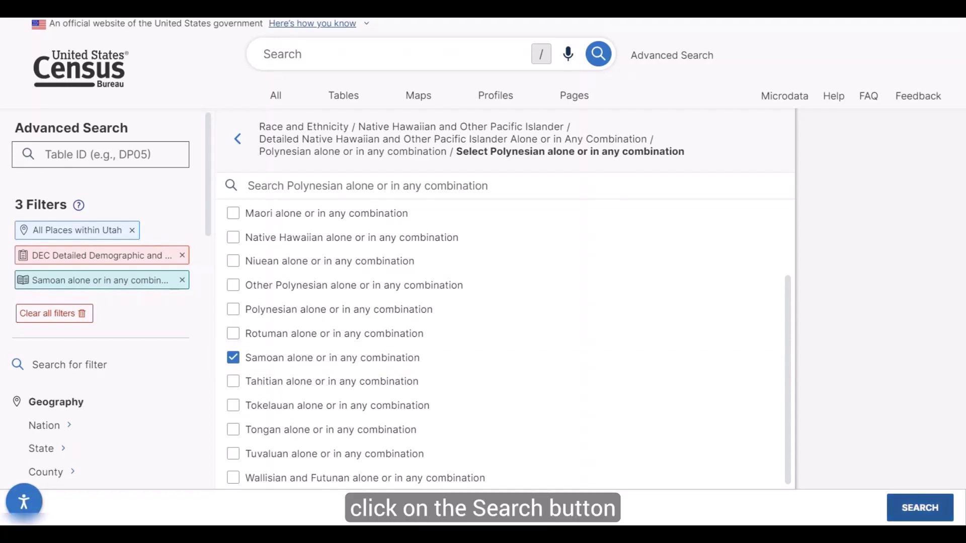
{"action": "left_click", "coordinate": [919, 508]}
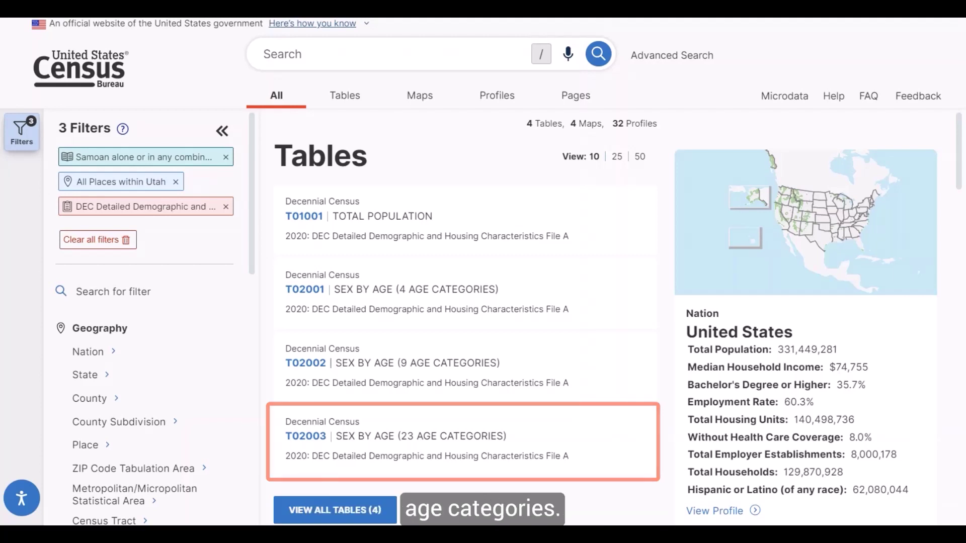
Check tables T01001, T02001, T02002 and T02003 in turn for available Samoan data.
{"action": "left_click", "coordinate": [359, 216]}
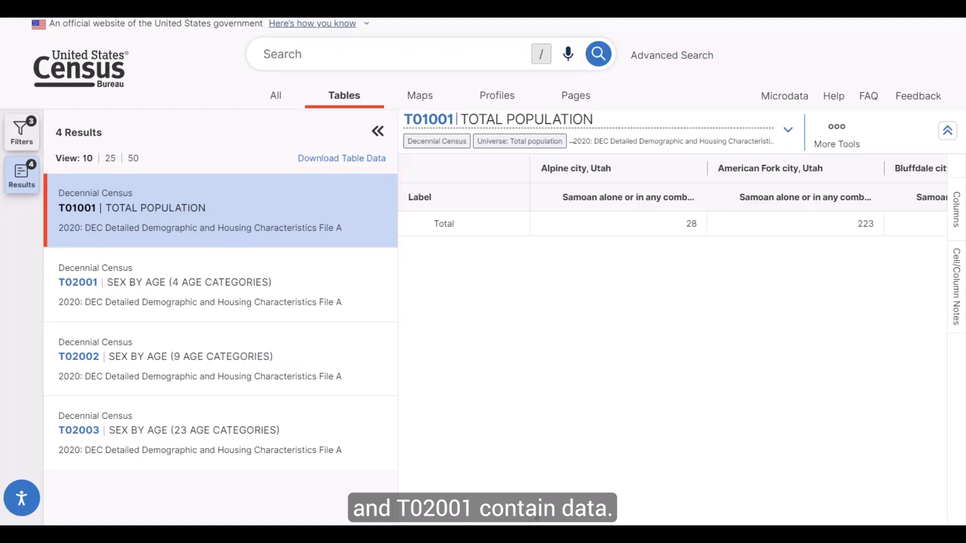
{"action": "left_click", "coordinate": [327, 289]}
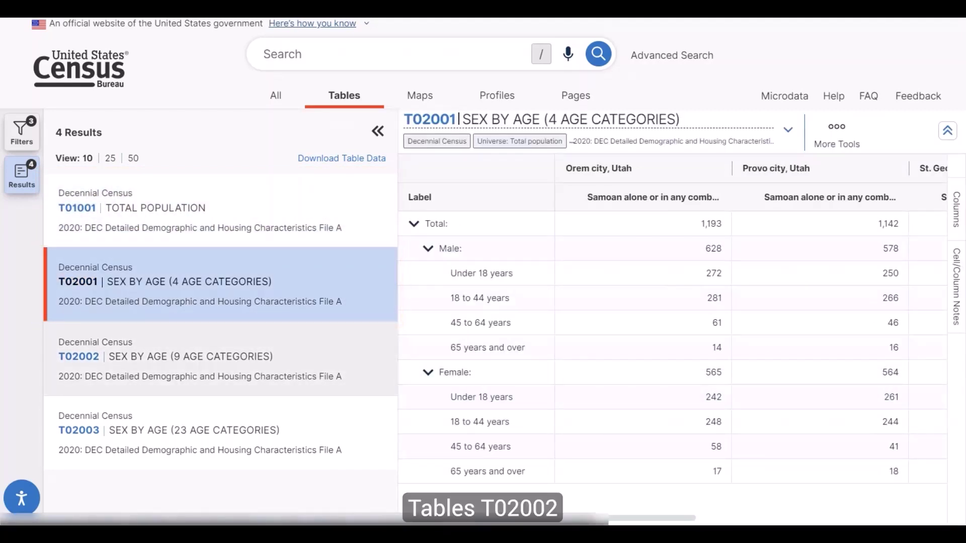
{"action": "left_click", "coordinate": [221, 358]}
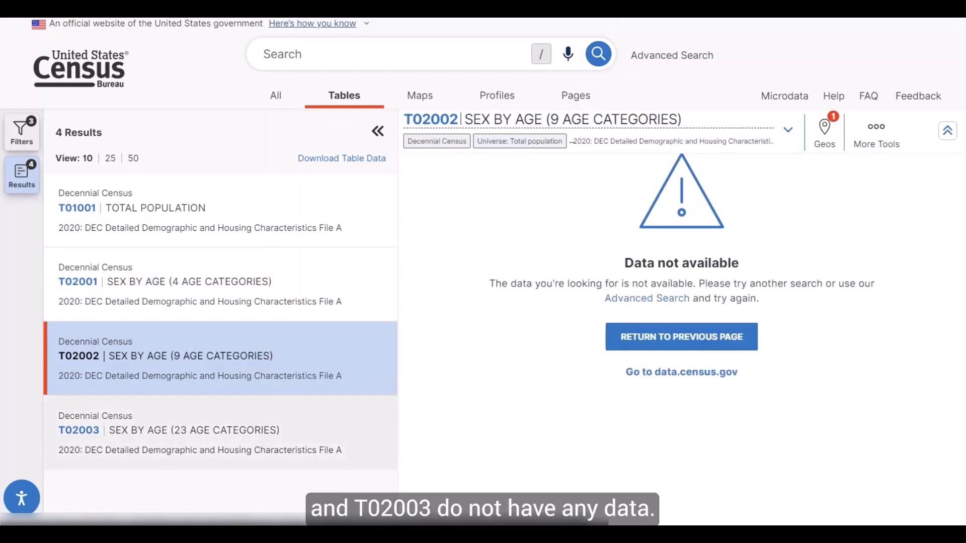
{"action": "left_click", "coordinate": [221, 432]}
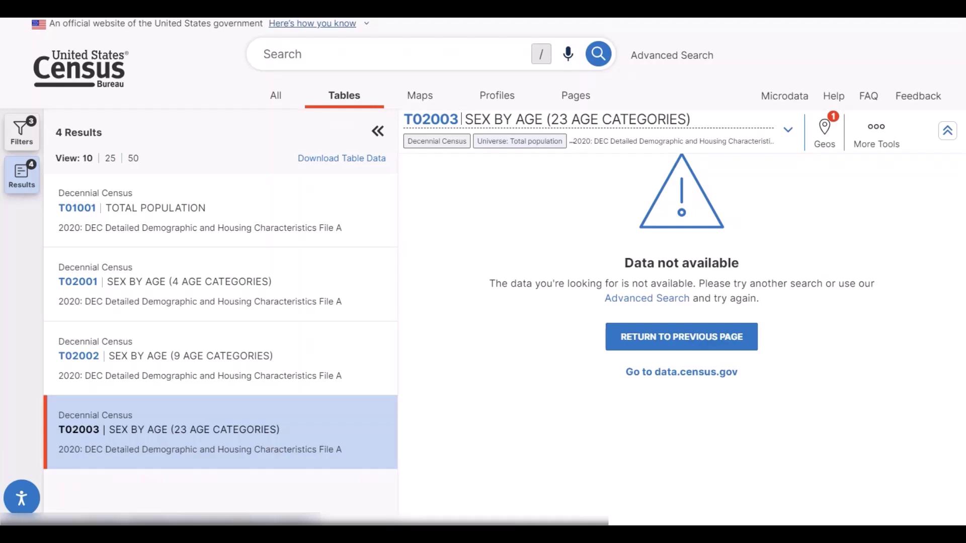
Reopen table T01001 Total Population, look across the Utah place columns, and collapse the results list to widen the table.
{"action": "left_click", "coordinate": [221, 210]}
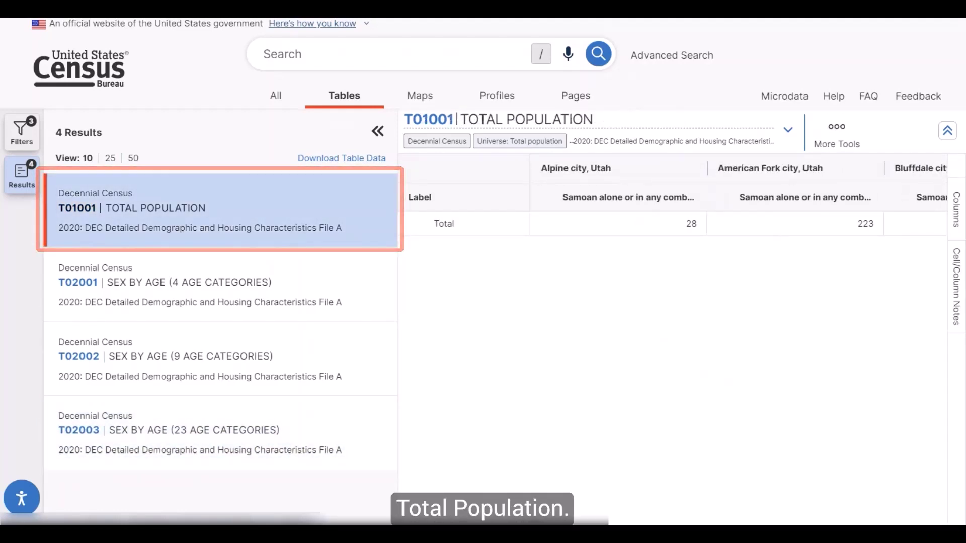
{"action": "scroll", "coordinate": [673, 322], "scroll_direction": "right", "scroll_amount": 5}
{"action": "scroll", "coordinate": [739, 199], "scroll_direction": "right", "scroll_amount": 6}
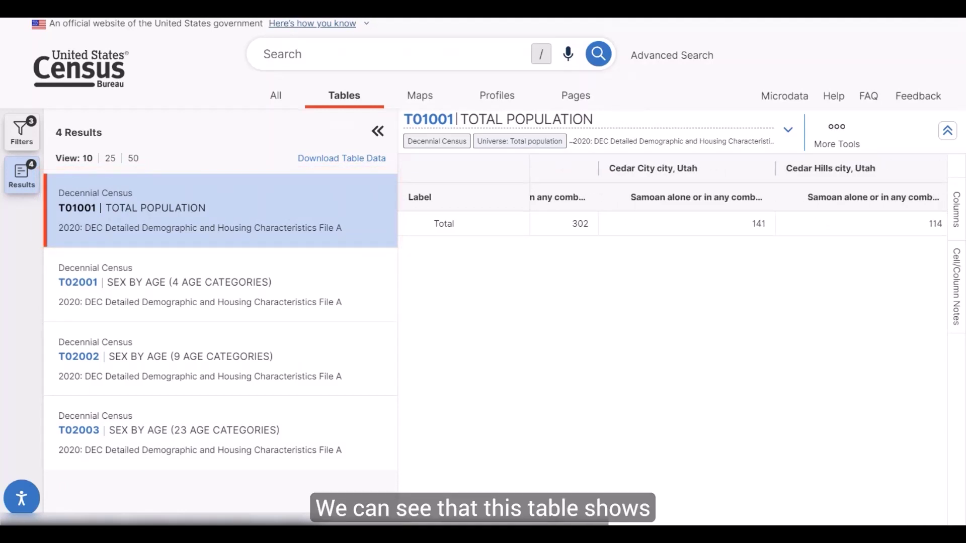
{"action": "scroll", "coordinate": [738, 199], "scroll_direction": "right", "scroll_amount": 5}
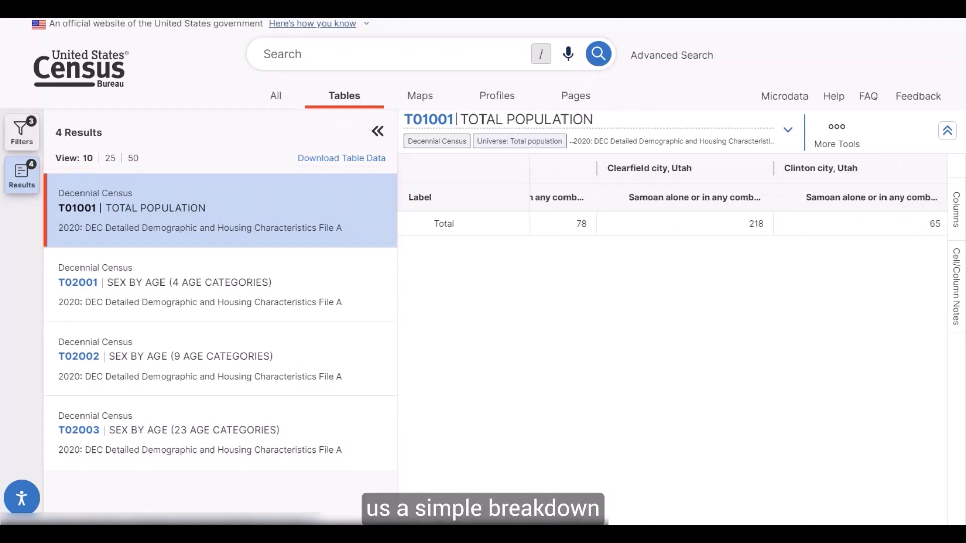
{"action": "scroll", "coordinate": [738, 198], "scroll_direction": "right", "scroll_amount": 4}
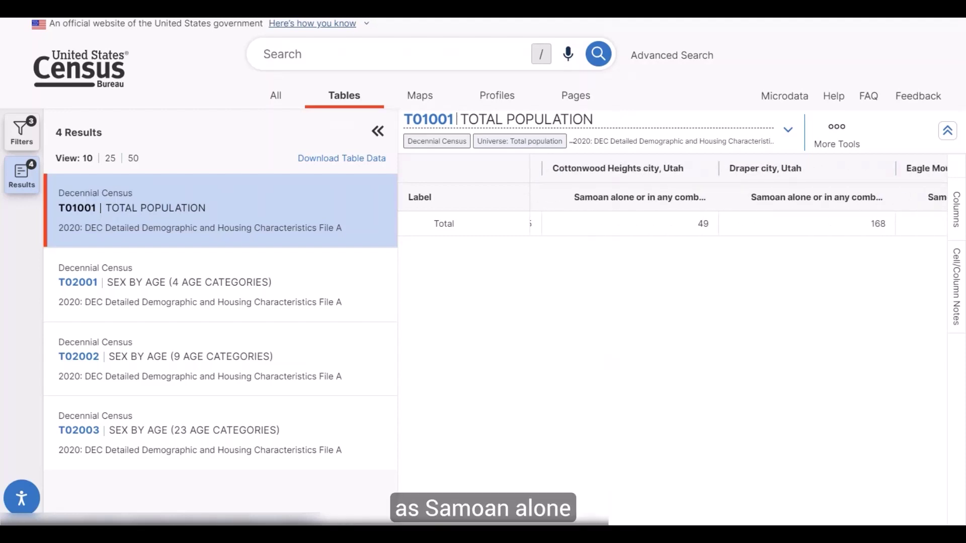
{"action": "left_click", "coordinate": [378, 131]}
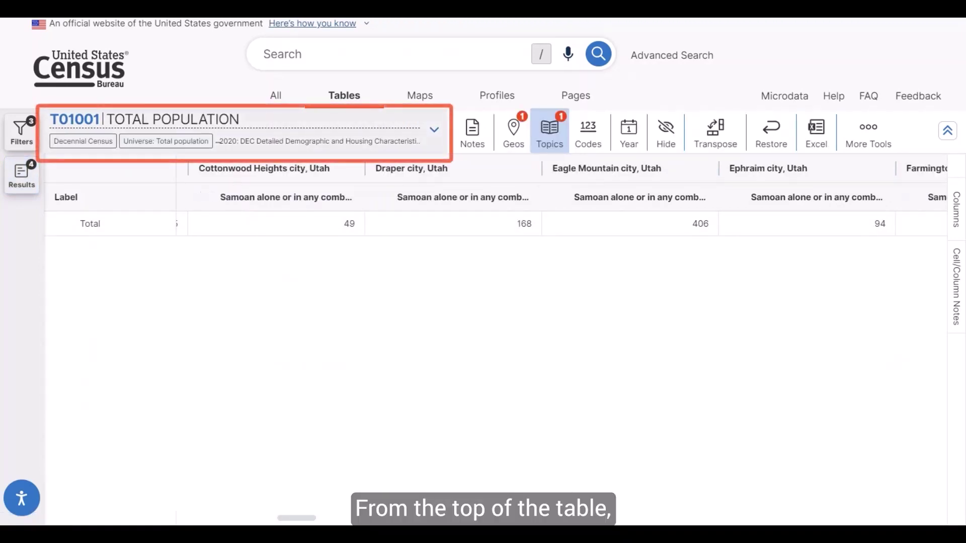
Review the dataset details for T01001 and the additional tools for downloading or sharing the table.
{"action": "left_click", "coordinate": [434, 130]}
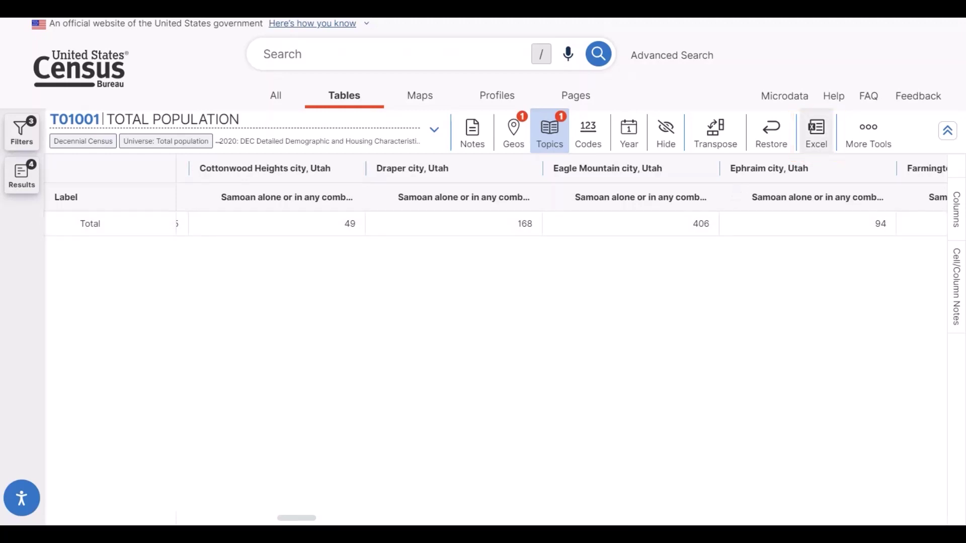
{"action": "left_click", "coordinate": [868, 134]}
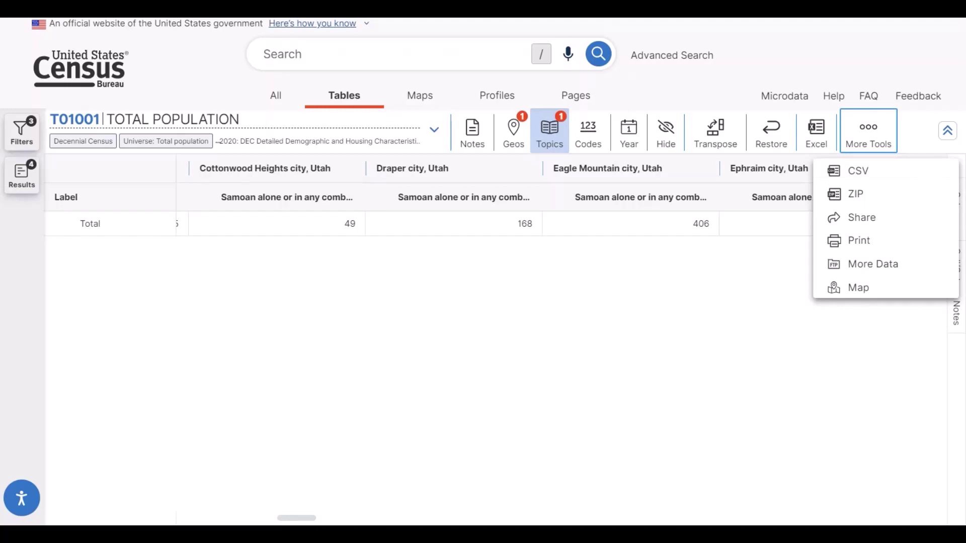
{"action": "key", "text": "Escape"}
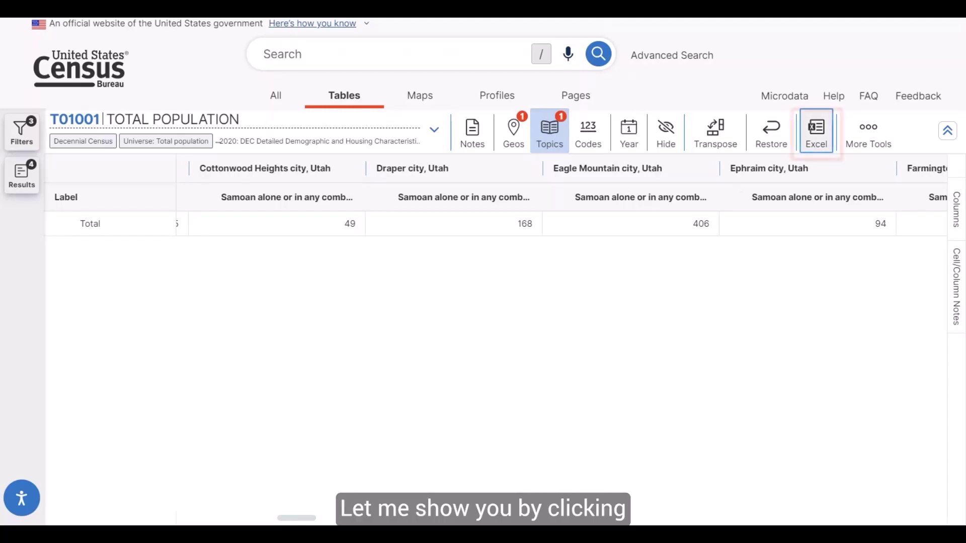
Export T01001 to Excel and look across the place columns on the workbook's Data sheet.
{"action": "left_click", "coordinate": [816, 132]}
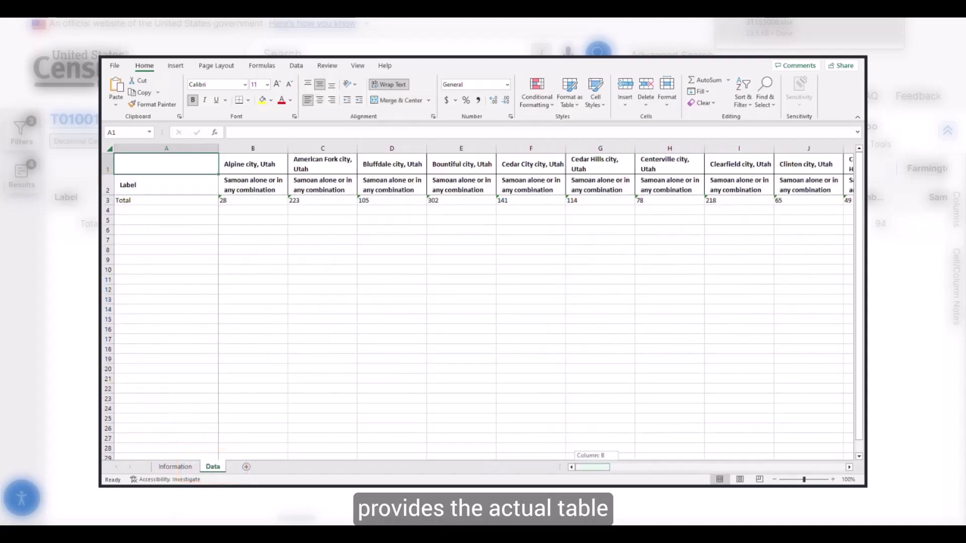
{"action": "left_click_drag", "start_coordinate": [592, 467], "coordinate": [622, 468]}
{"action": "scroll", "coordinate": [536, 302], "scroll_direction": "right", "scroll_amount": 3}
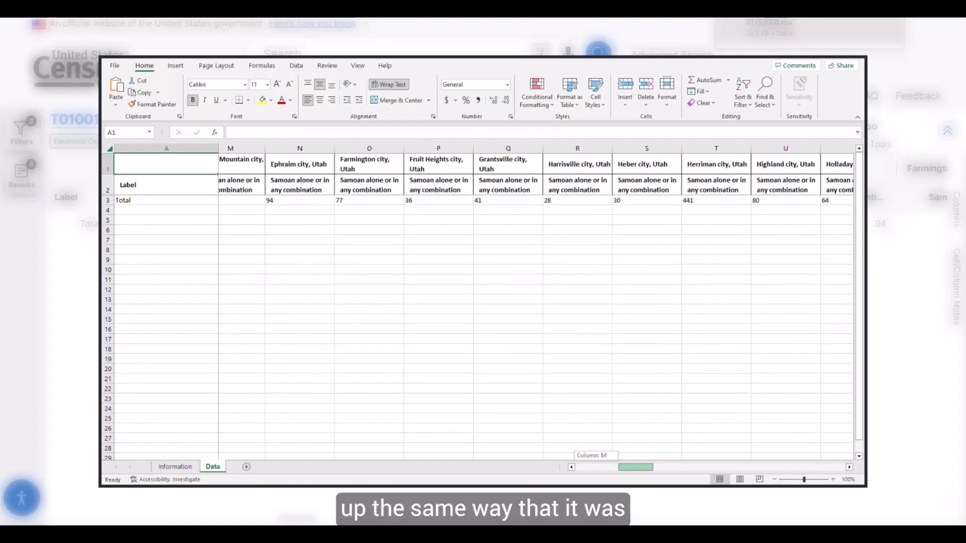
{"action": "left_click_drag", "start_coordinate": [634, 467], "coordinate": [593, 467]}
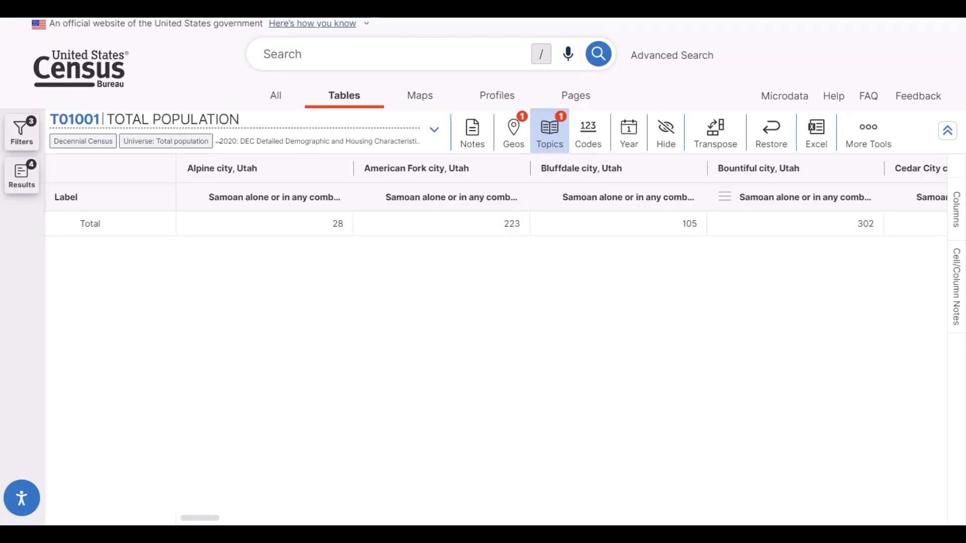
Download the 2020 vintage of T01001 from Census data as a ZIP containing CSV files.
{"action": "left_click", "coordinate": [868, 133]}
{"action": "left_click", "coordinate": [855, 194]}
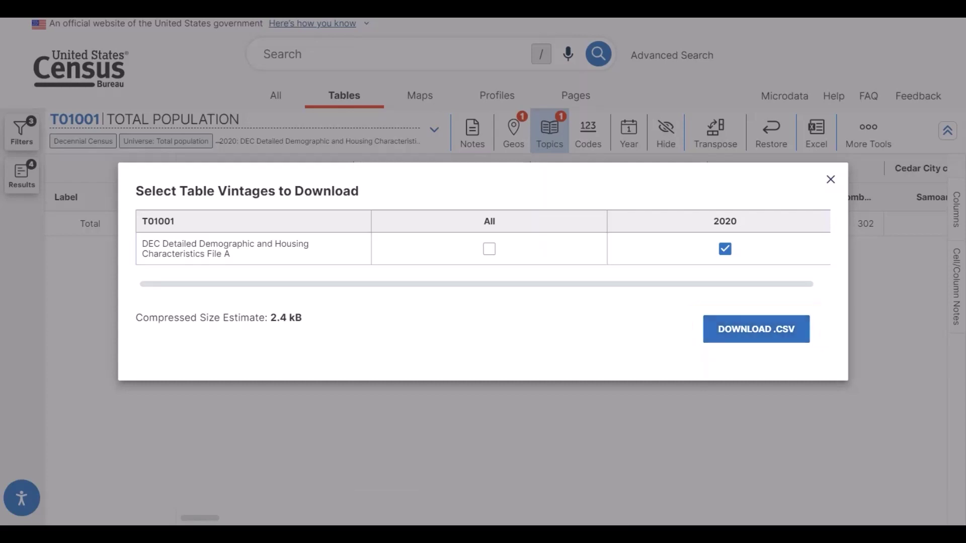
{"action": "left_click", "coordinate": [756, 329]}
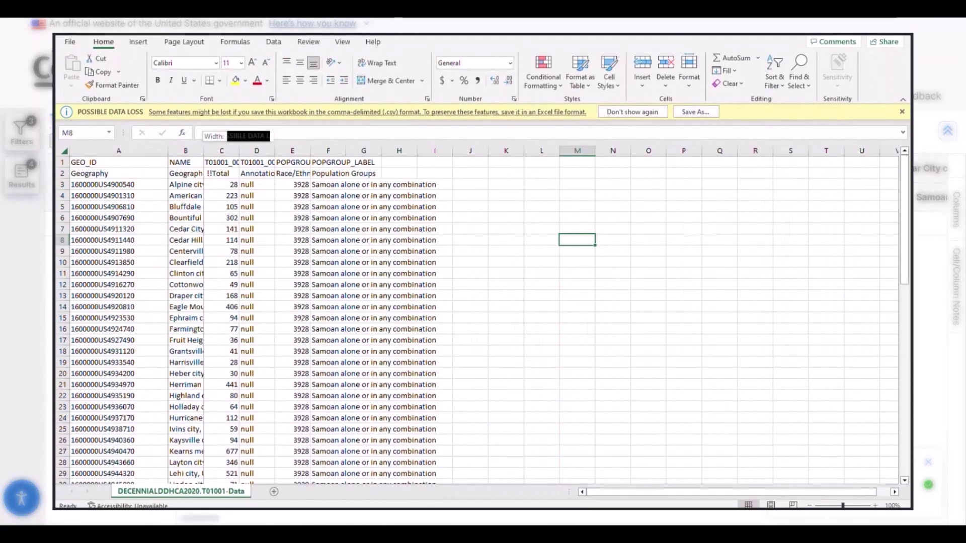
Widen the NAME column in the downloaded T01001 CSV in Excel and review the geography IDs and place names.
{"action": "left_click_drag", "start_coordinate": [234, 151], "coordinate": [266, 151]}
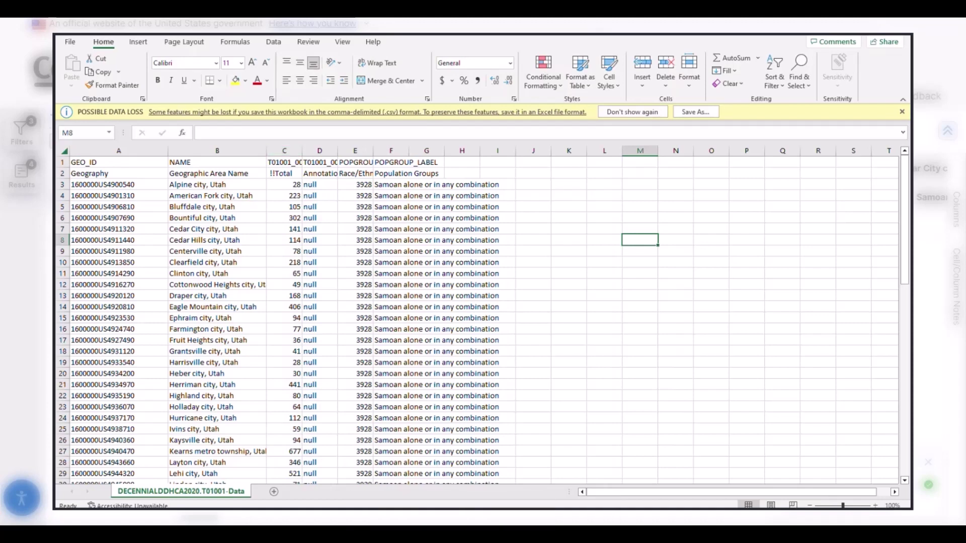
{"action": "scroll", "coordinate": [478, 317], "scroll_direction": "down", "scroll_amount": 3}
{"action": "scroll", "coordinate": [478, 316], "scroll_direction": "down", "scroll_amount": 1}
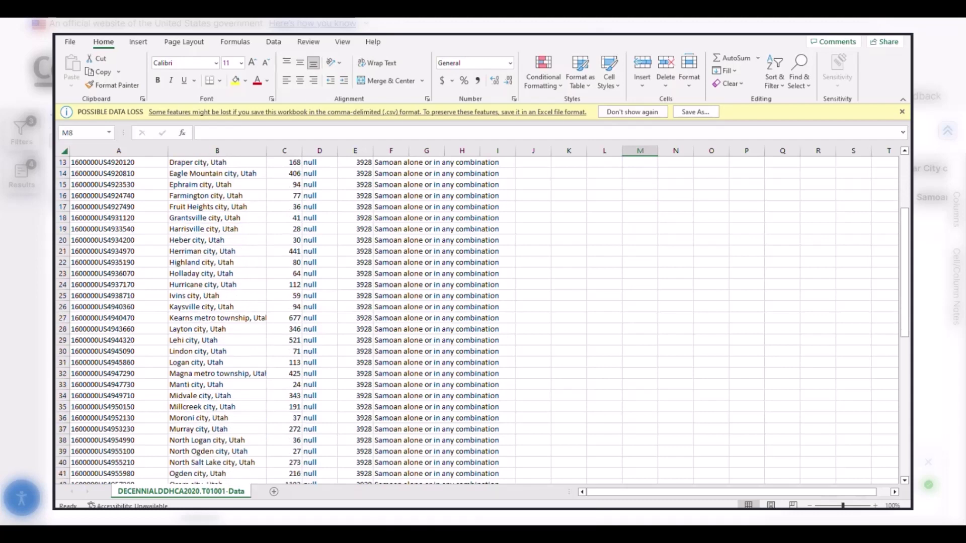
{"action": "scroll", "coordinate": [478, 317], "scroll_direction": "up", "scroll_amount": 4}
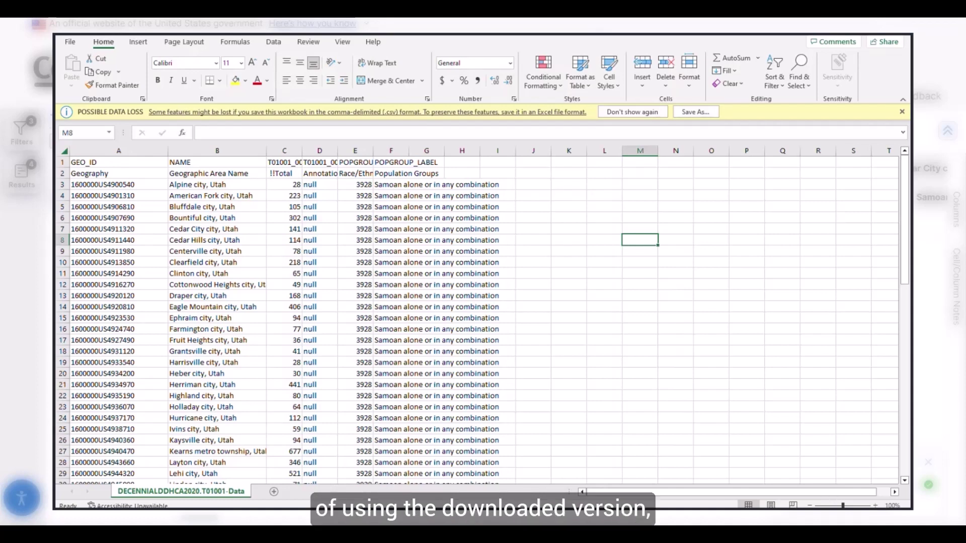
{"action": "left_click", "coordinate": [118, 162]}
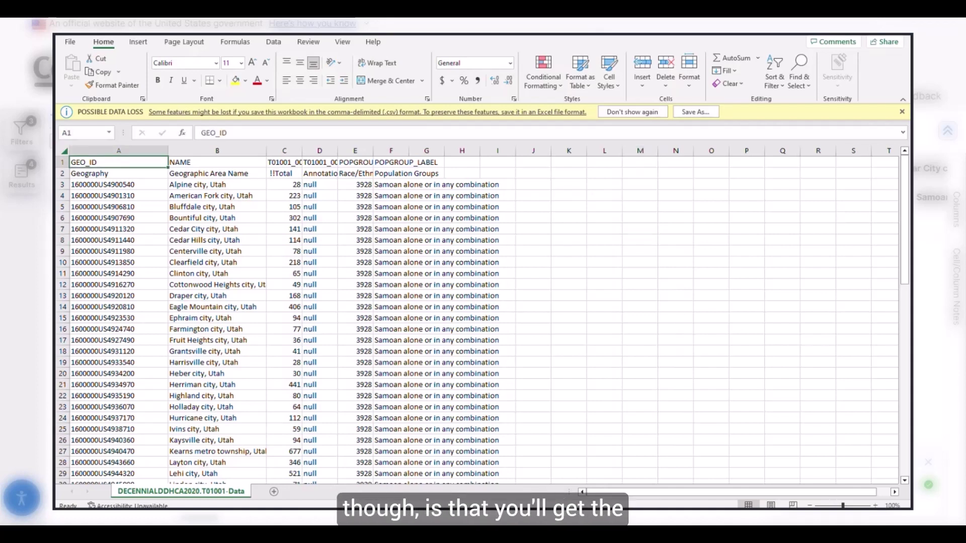
{"action": "left_click_drag", "start_coordinate": [118, 162], "coordinate": [217, 473]}
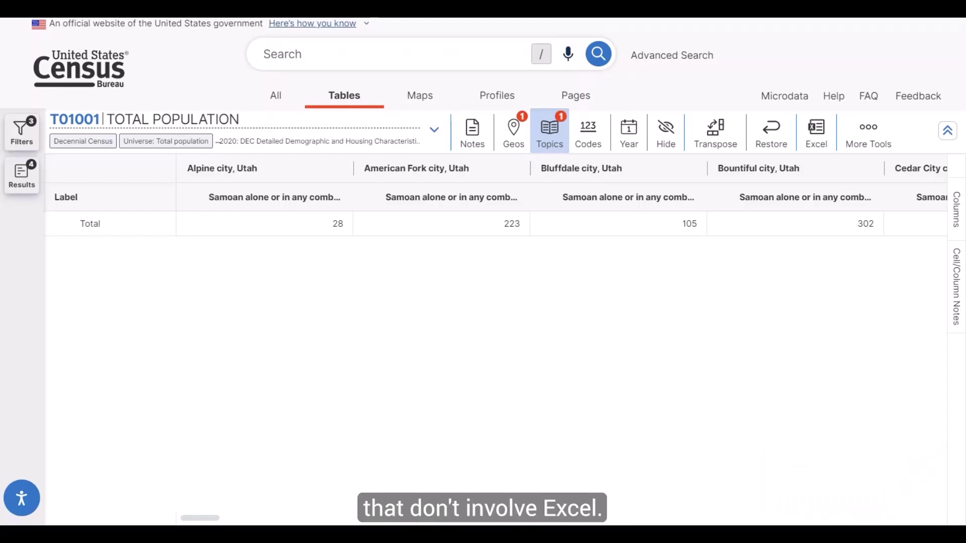
View the sharing options and link for table T01001 on the Census site, and close them.
{"action": "left_click", "coordinate": [868, 134]}
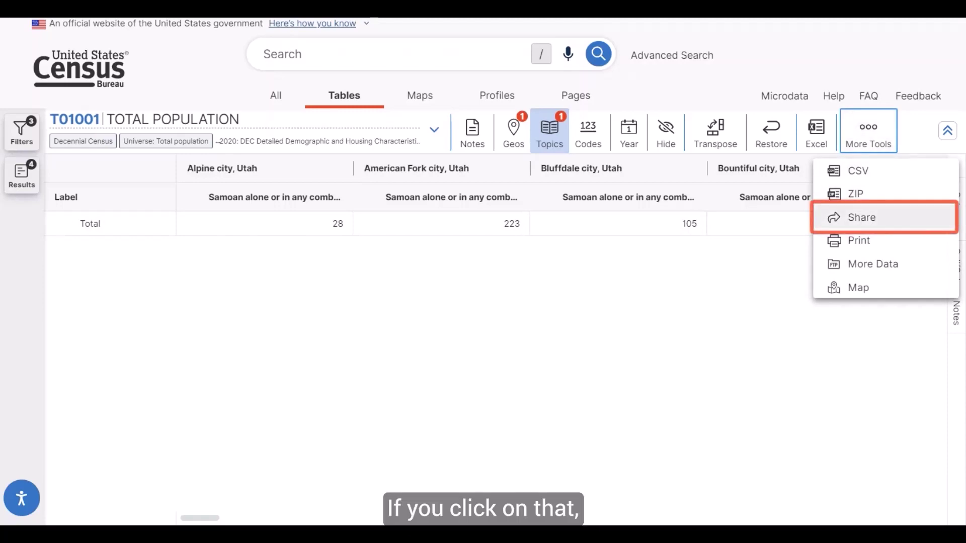
{"action": "left_click", "coordinate": [862, 218]}
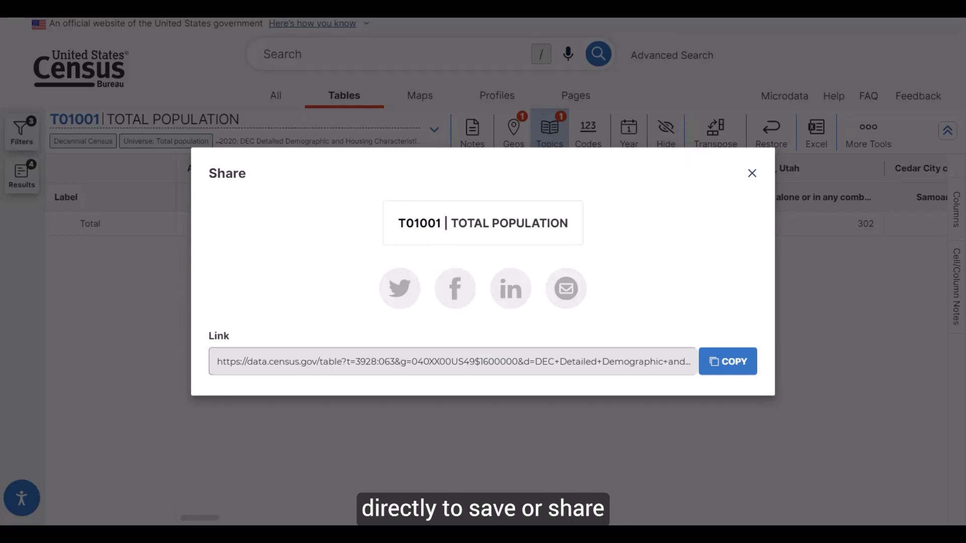
{"action": "key", "text": "Escape"}
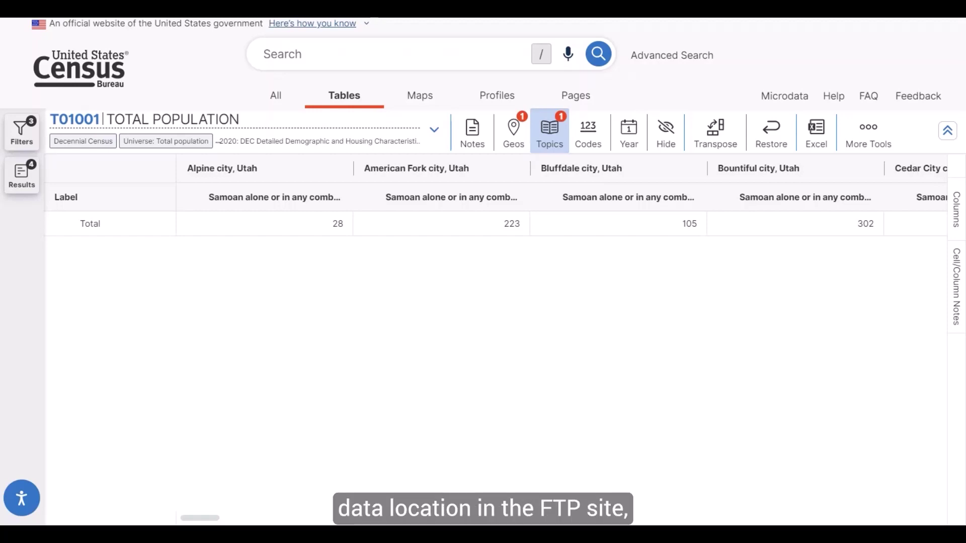
Open the More Data option for T01001 to reach the FTP site's larger data files.
{"action": "left_click", "coordinate": [868, 133]}
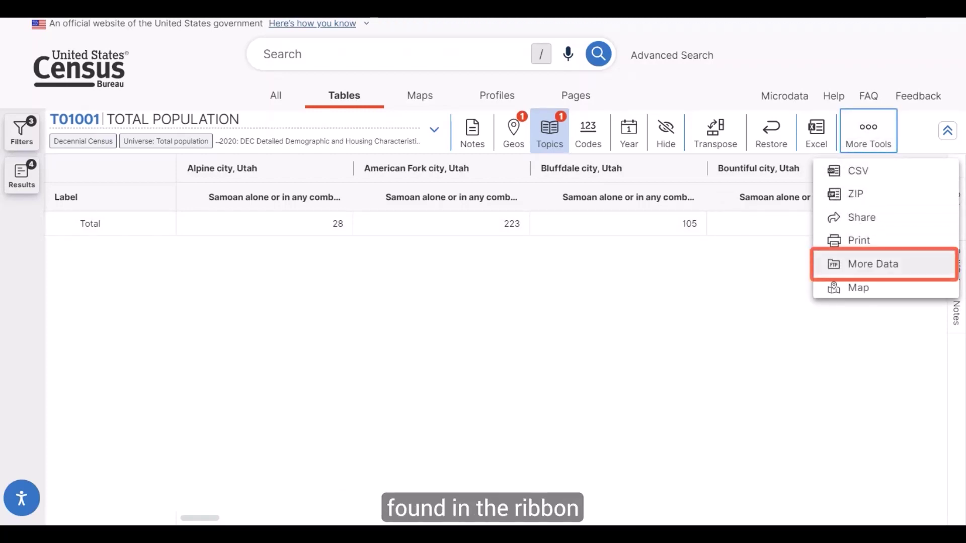
{"action": "left_click", "coordinate": [873, 263]}
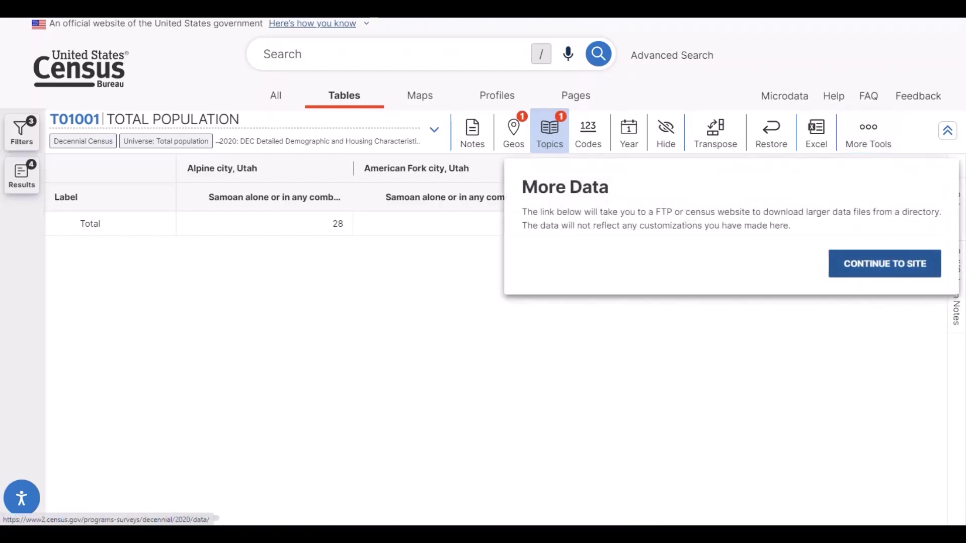